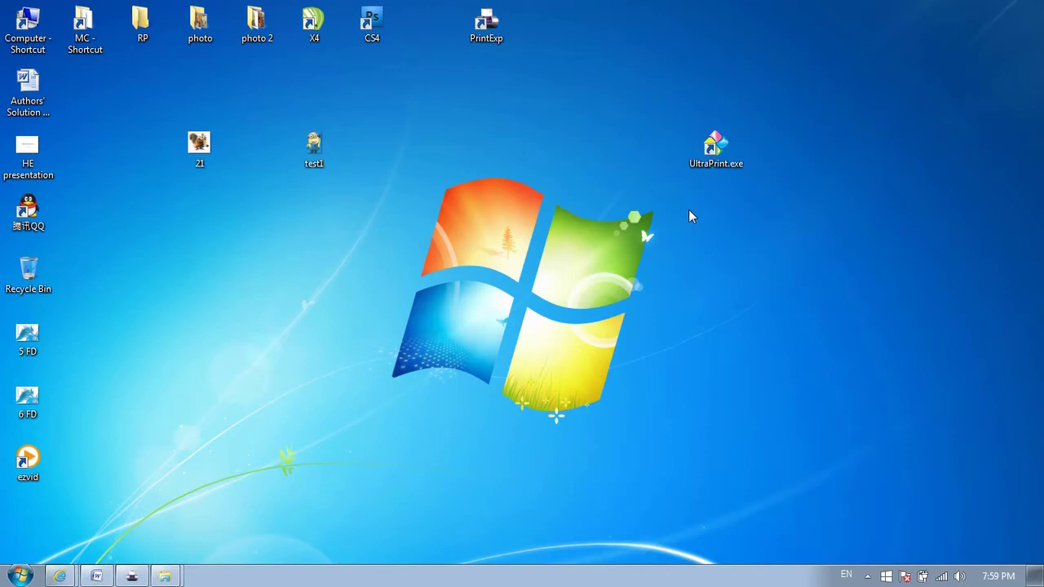
Launch UltraPrint from its desktop icon to get an empty workspace
{"action": "left_click", "coordinate": [716, 163]}
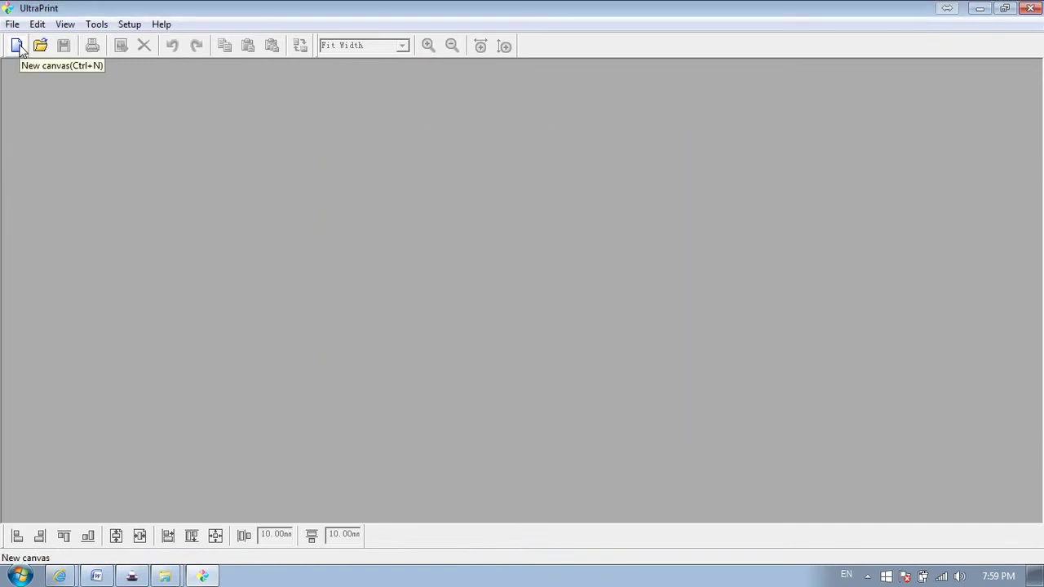
Create a new canvas with the test1 minion image rotated 90° clockwise
{"action": "left_click", "coordinate": [17, 46]}
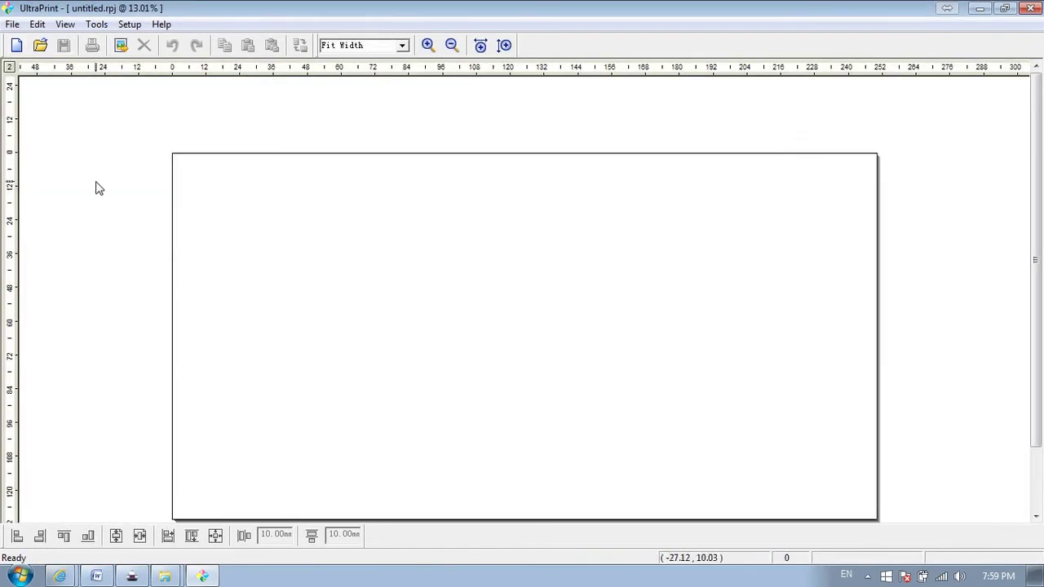
{"action": "left_click", "coordinate": [122, 47]}
{"action": "double_click", "coordinate": [440, 244]}
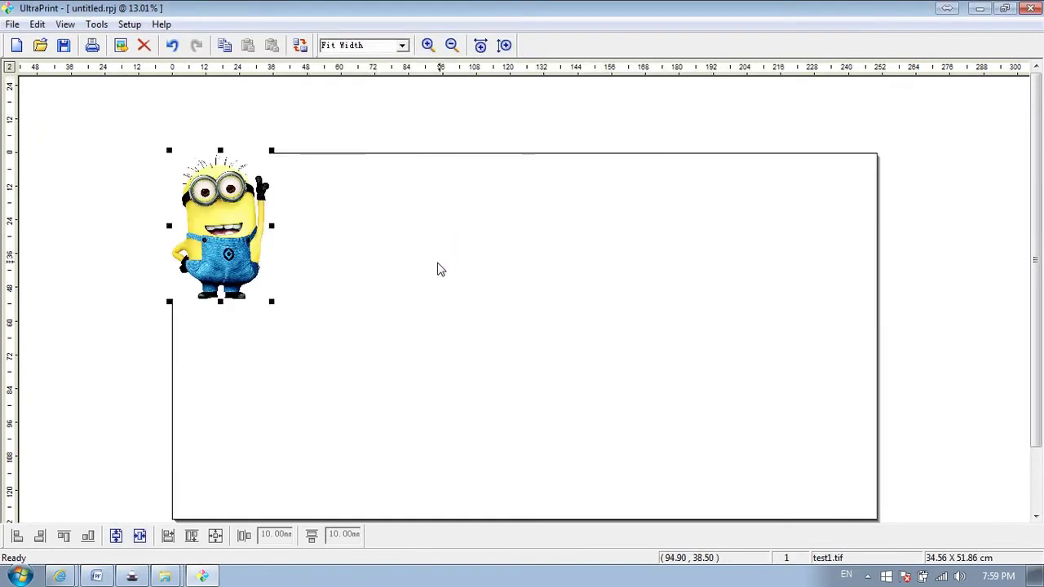
{"action": "right_click", "coordinate": [248, 222]}
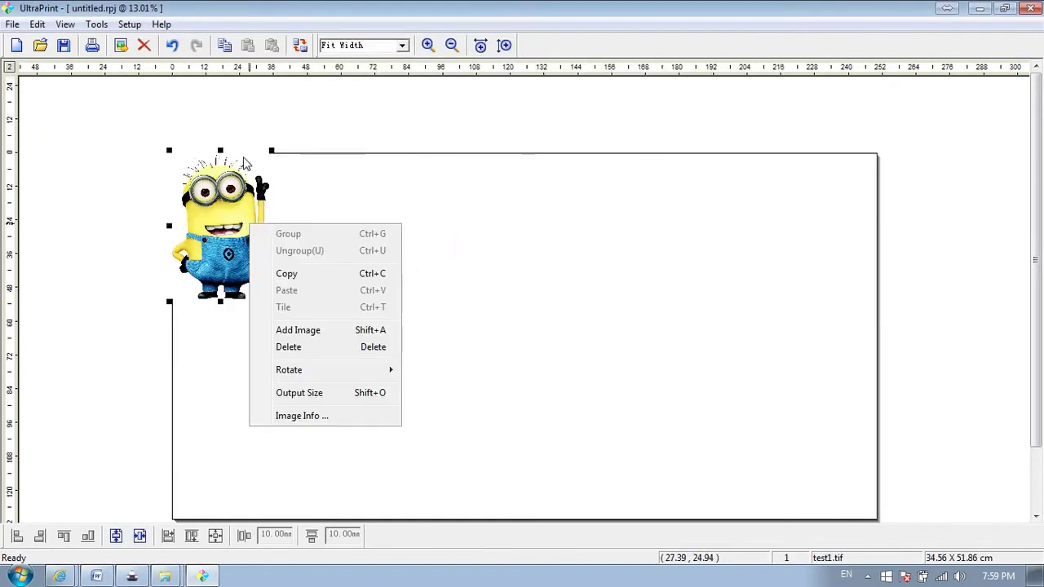
{"action": "mouse_move", "coordinate": [288, 369]}
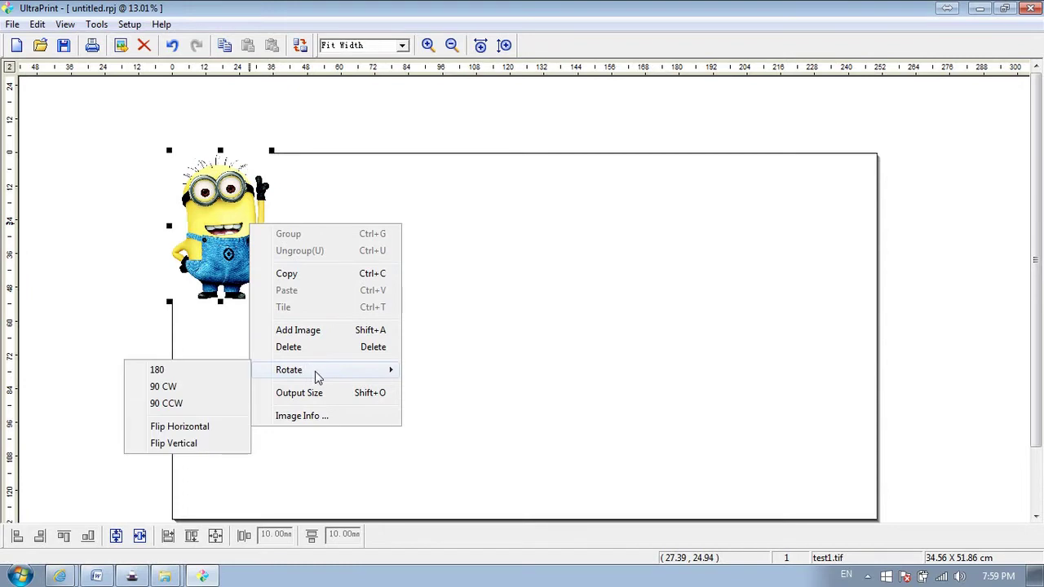
{"action": "left_click", "coordinate": [179, 388]}
Set the minion's output size to 20 inches wide, proportions constrained (50.80 × 33.86 cm)
{"action": "right_click", "coordinate": [270, 214]}
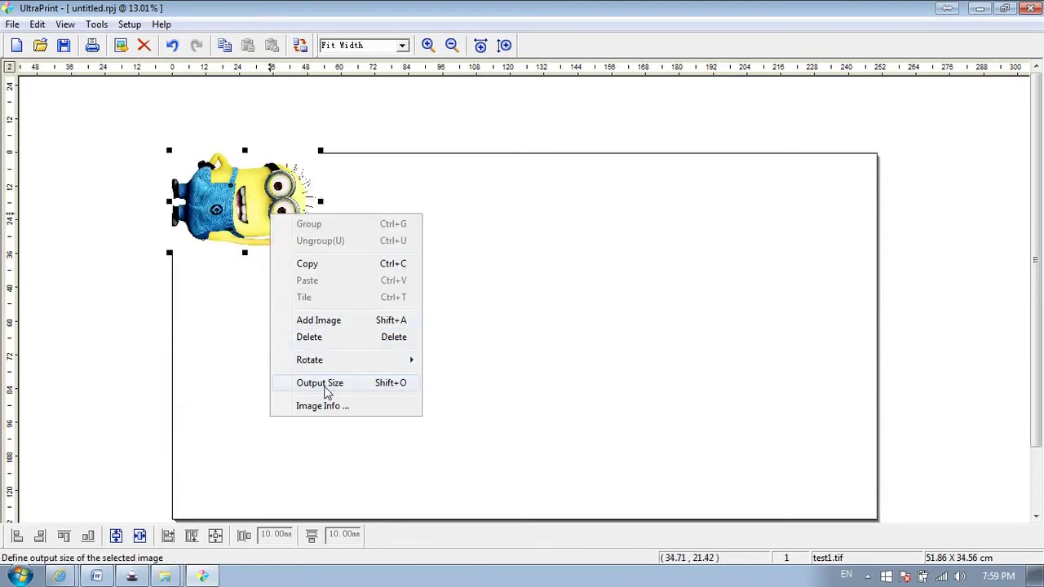
{"action": "left_click", "coordinate": [326, 392]}
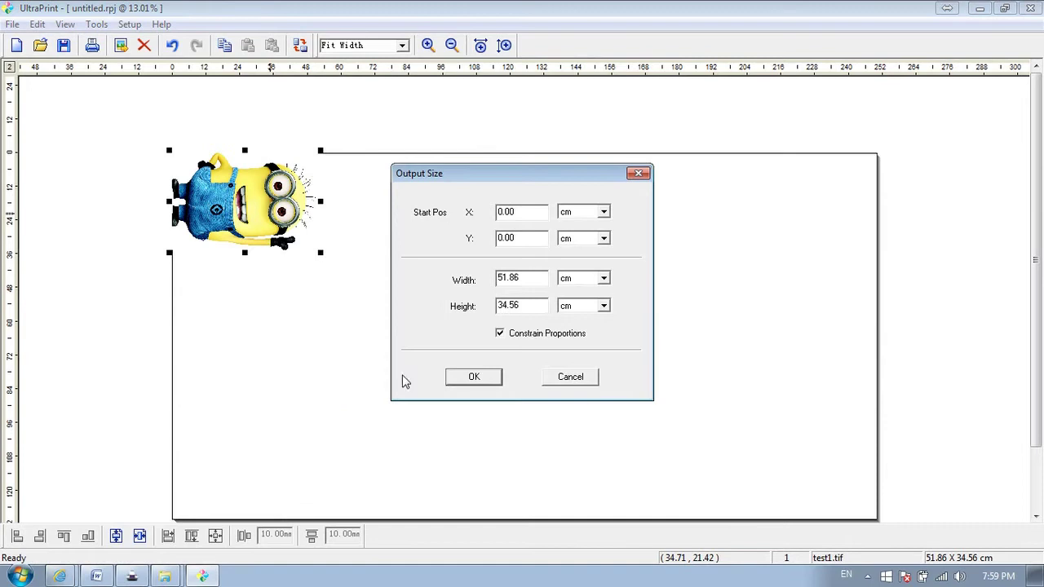
{"action": "left_click", "coordinate": [584, 282]}
{"action": "left_click", "coordinate": [585, 300]}
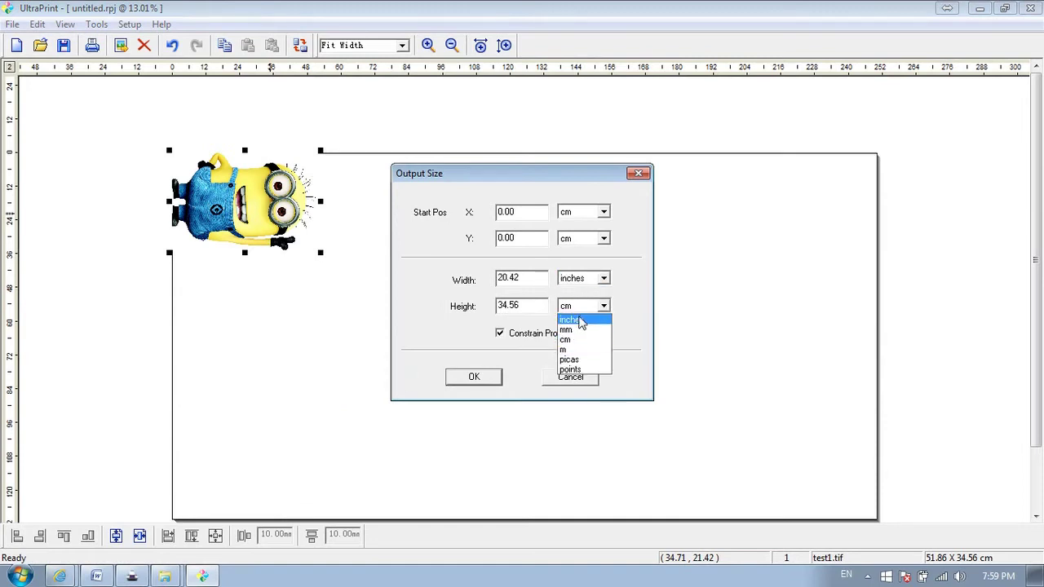
{"action": "left_click", "coordinate": [586, 319]}
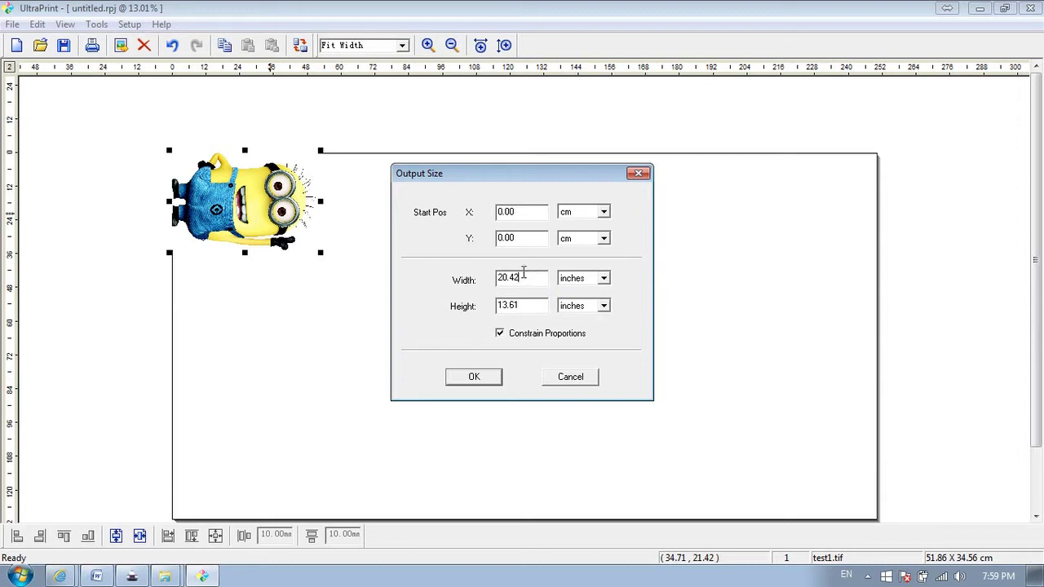
{"action": "left_click_drag", "start_coordinate": [522, 278], "coordinate": [447, 278]}
{"action": "type", "text": "20"}
{"action": "left_click", "coordinate": [483, 376]}
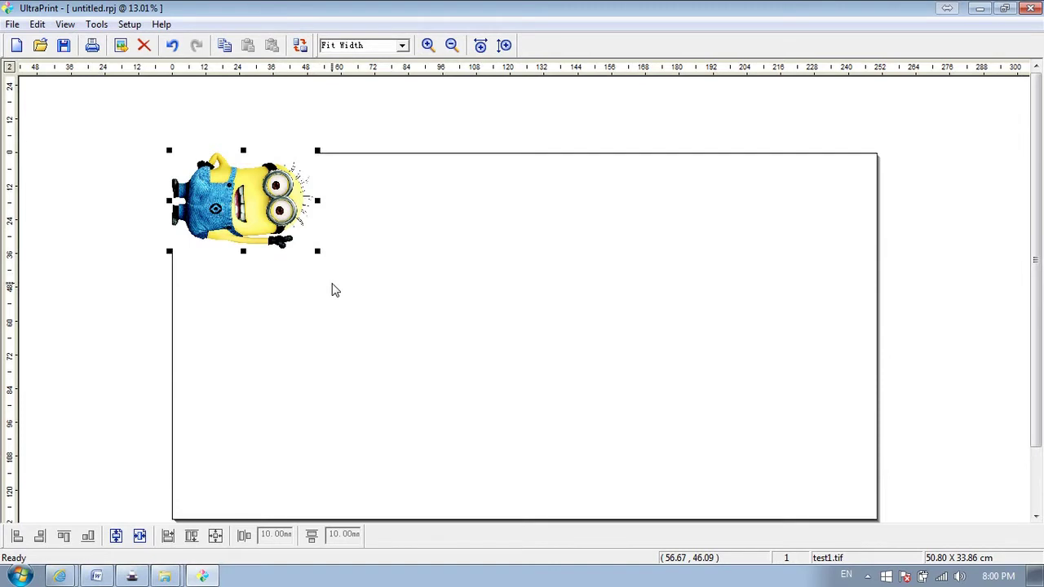
Set White Ink to None in the Setup output options
{"action": "left_click", "coordinate": [130, 25]}
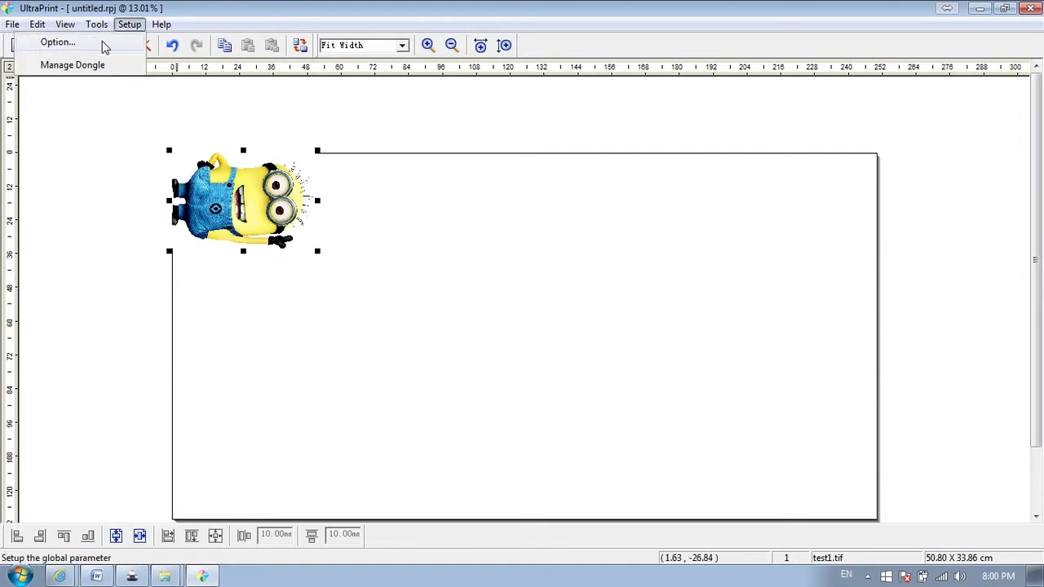
{"action": "left_click", "coordinate": [70, 48]}
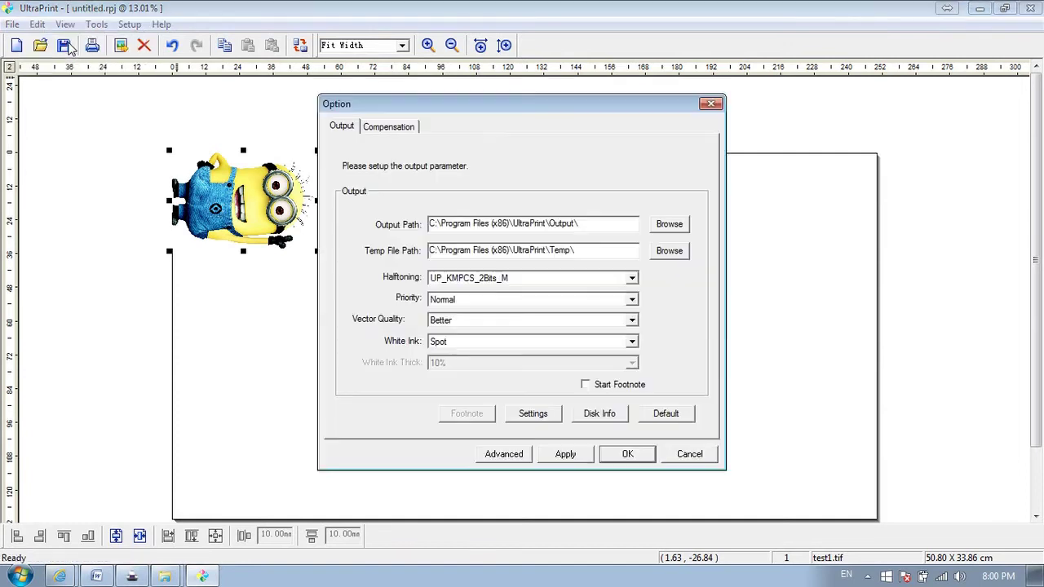
{"action": "left_click", "coordinate": [474, 344]}
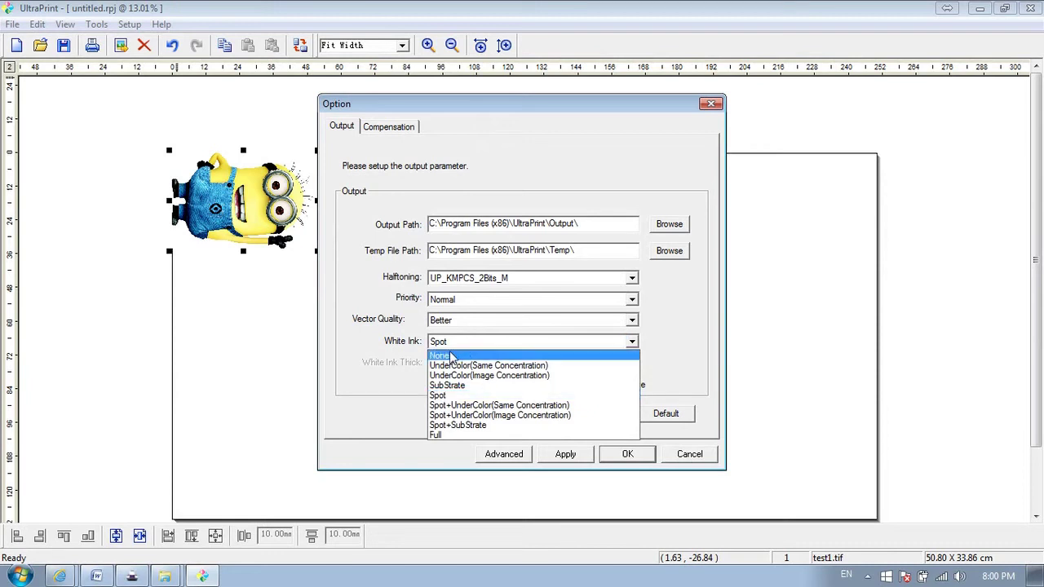
{"action": "left_click", "coordinate": [451, 356]}
{"action": "left_click", "coordinate": [607, 461]}
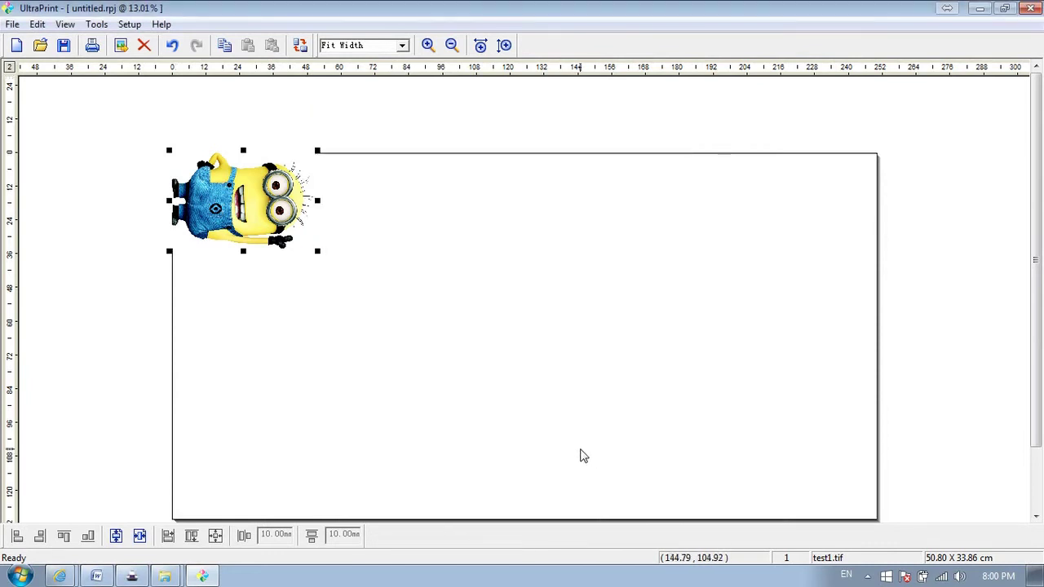
{"action": "left_click", "coordinate": [96, 25]}
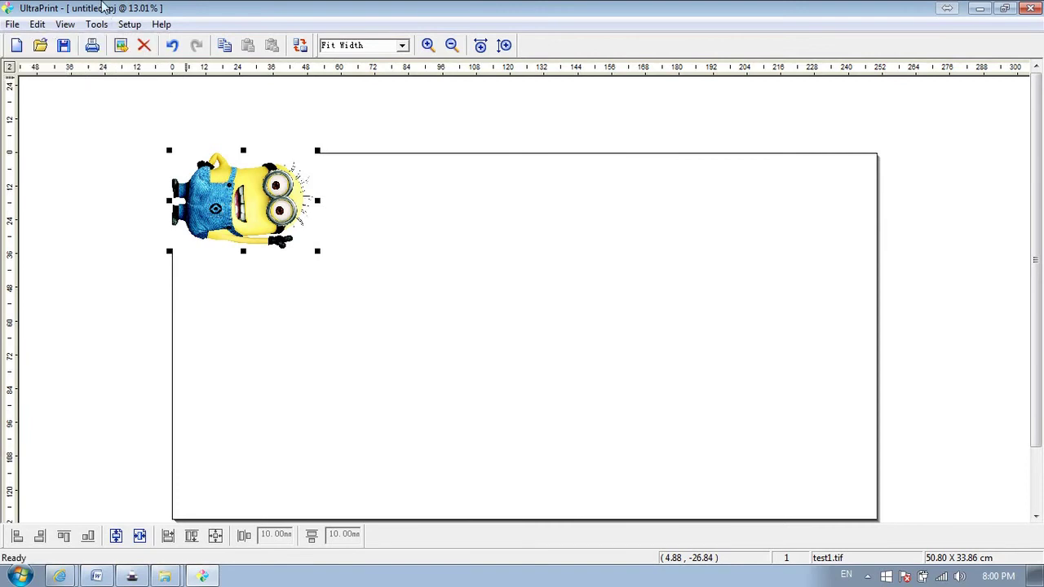
In Print settings, adjust the ink limit and leave it at 25%
{"action": "left_click", "coordinate": [92, 46]}
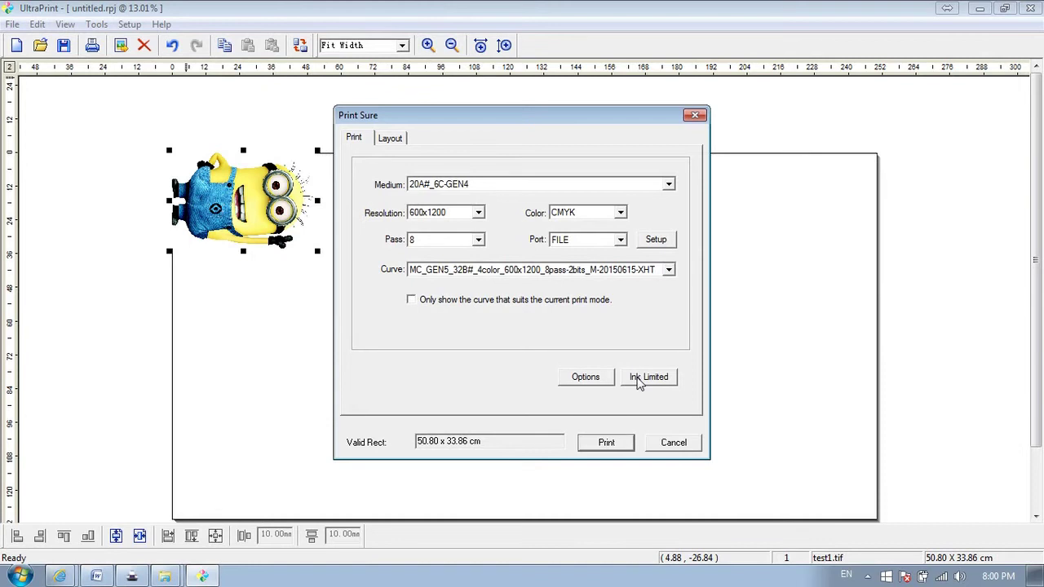
{"action": "left_click", "coordinate": [639, 377]}
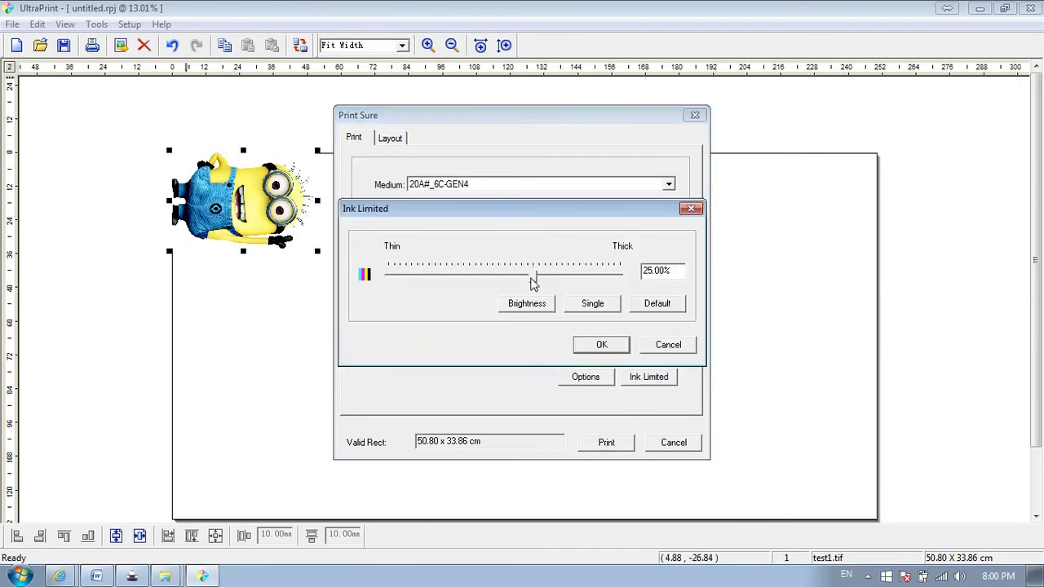
{"action": "left_click_drag", "start_coordinate": [532, 282], "coordinate": [526, 283]}
{"action": "left_click_drag", "start_coordinate": [526, 283], "coordinate": [532, 282]}
{"action": "left_click", "coordinate": [599, 345]}
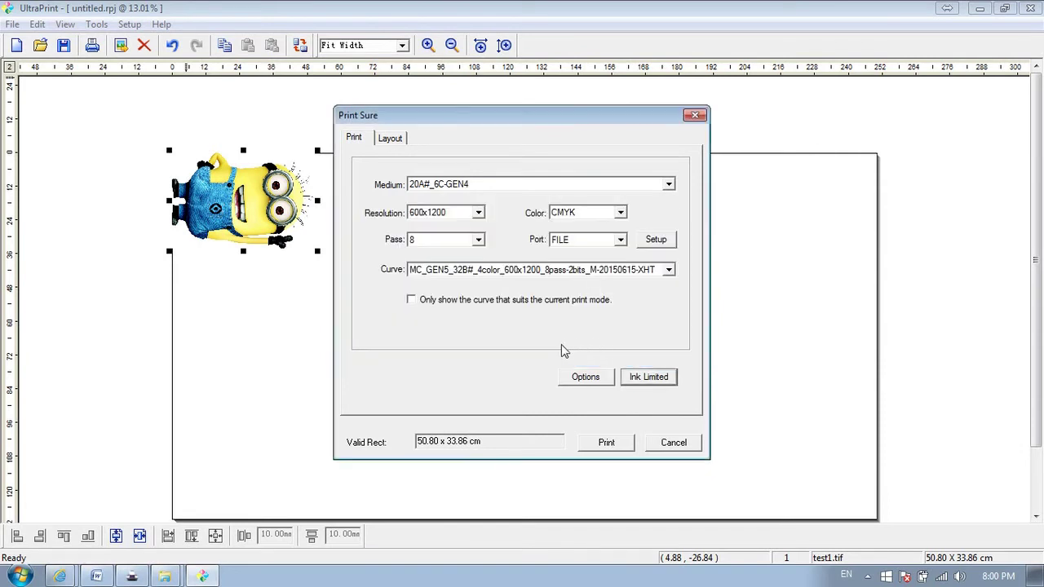
Choose the 4-color 600×1200 8-pass curve and start printing to a file
{"action": "left_click", "coordinate": [487, 270]}
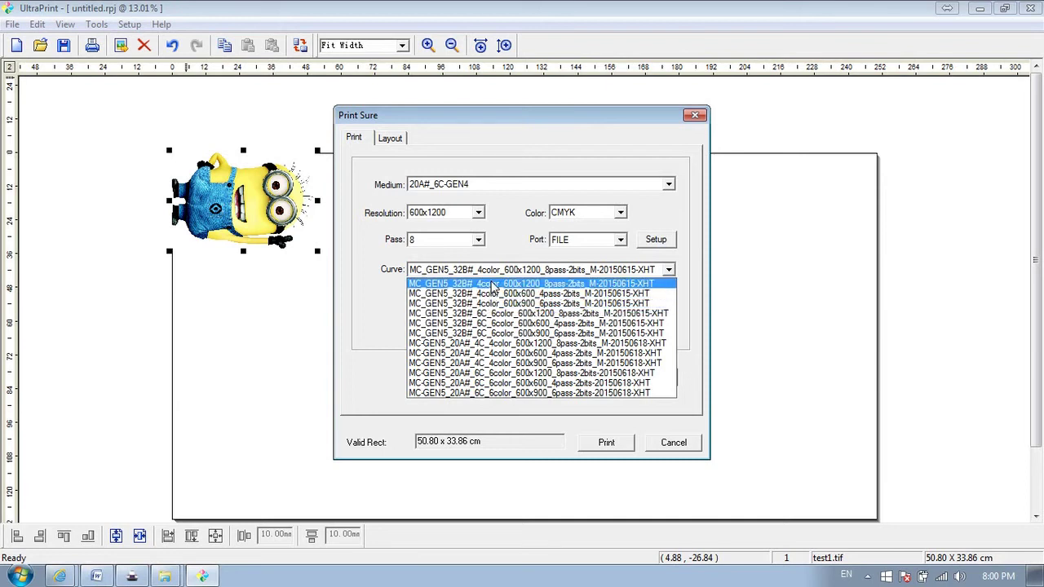
{"action": "left_click", "coordinate": [493, 285]}
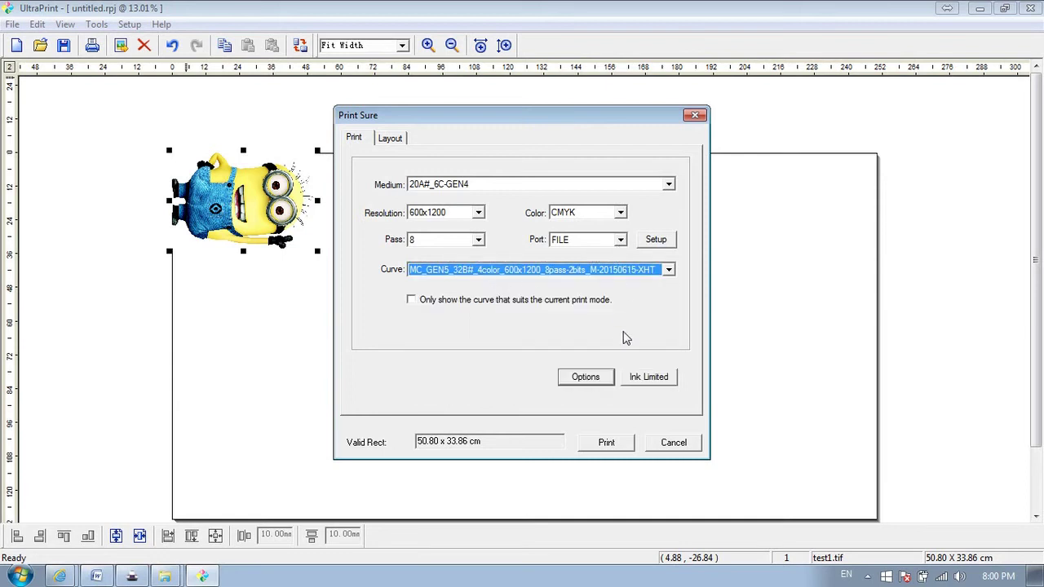
{"action": "left_click", "coordinate": [607, 442]}
{"action": "type", "text": "test with no white"}
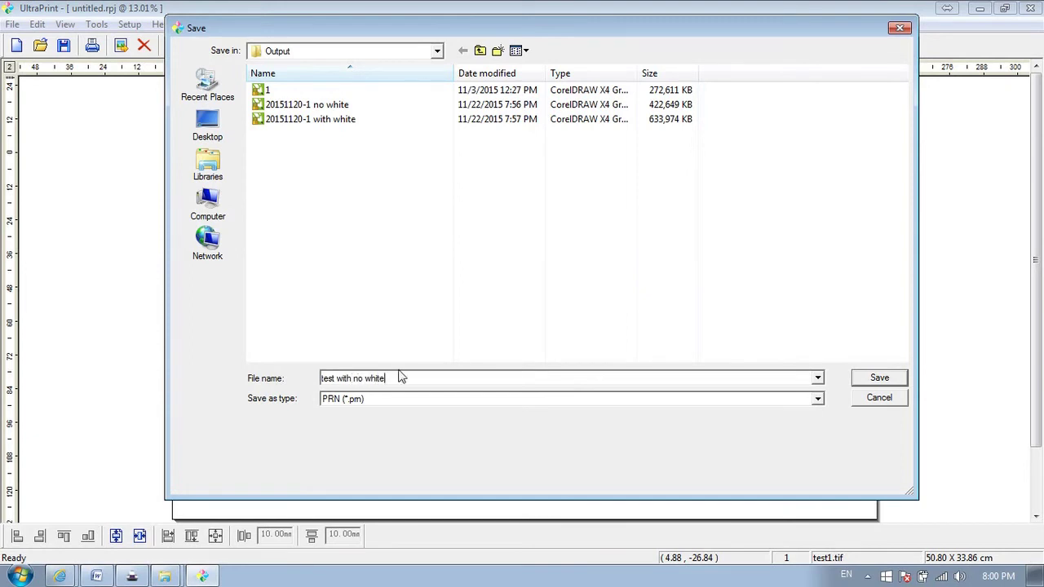
Save the PRN file as 'test with no white' and let printing reach 100%
{"action": "left_click", "coordinate": [877, 378]}
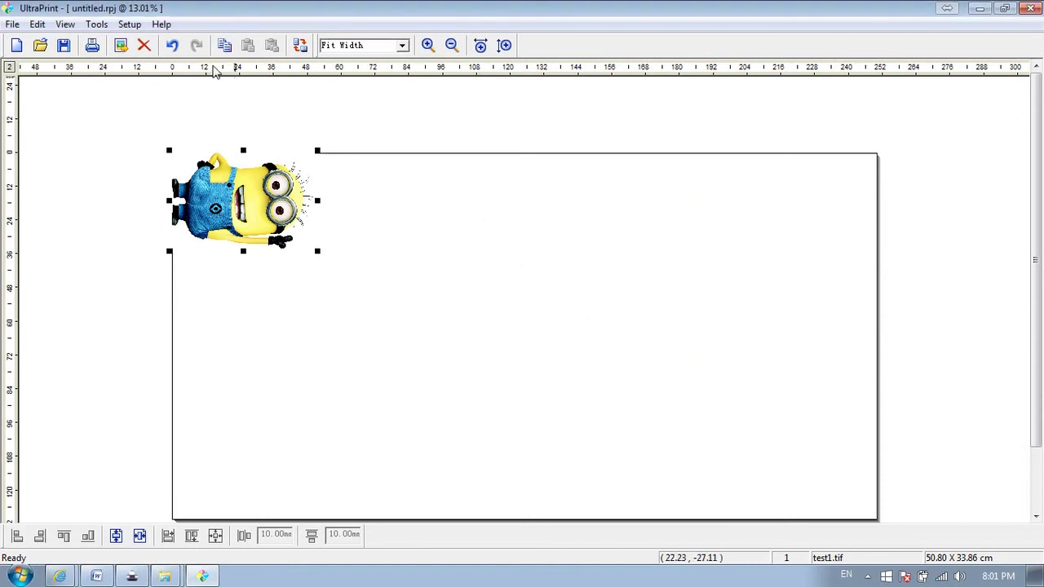
Set White Ink to Spot in the Setup output options and apply it
{"action": "left_click", "coordinate": [132, 25]}
{"action": "left_click", "coordinate": [114, 42]}
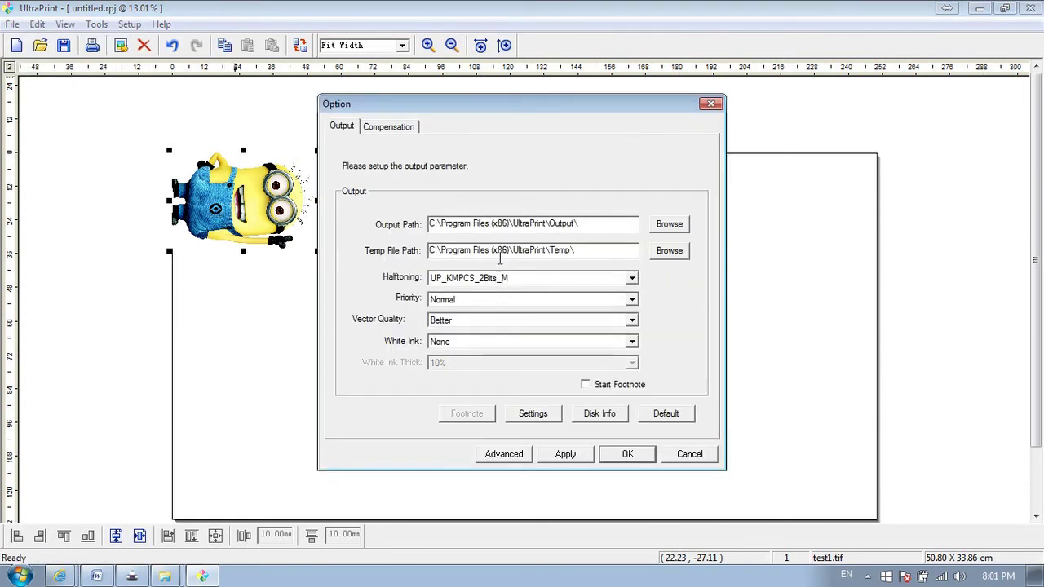
{"action": "left_click", "coordinate": [485, 342]}
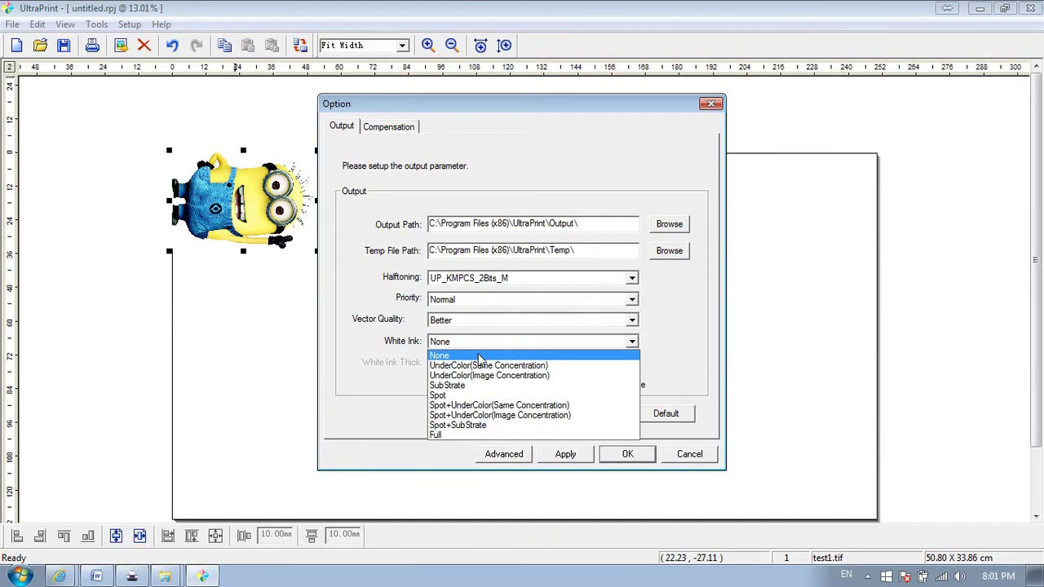
{"action": "left_click", "coordinate": [469, 395]}
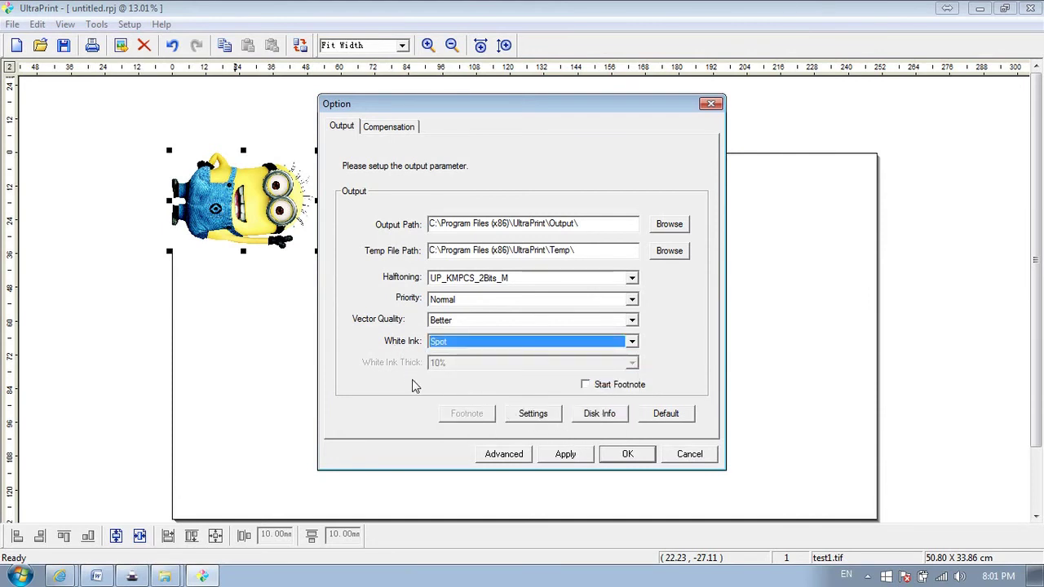
{"action": "left_click", "coordinate": [586, 458]}
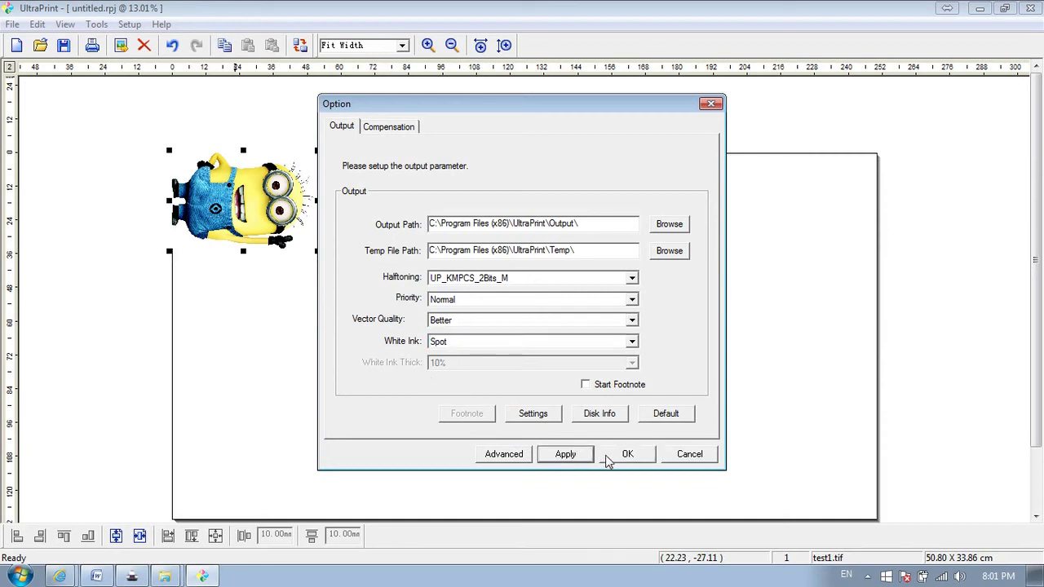
Start a new print to file, leaving the ink limit unchanged
{"action": "left_click", "coordinate": [92, 44]}
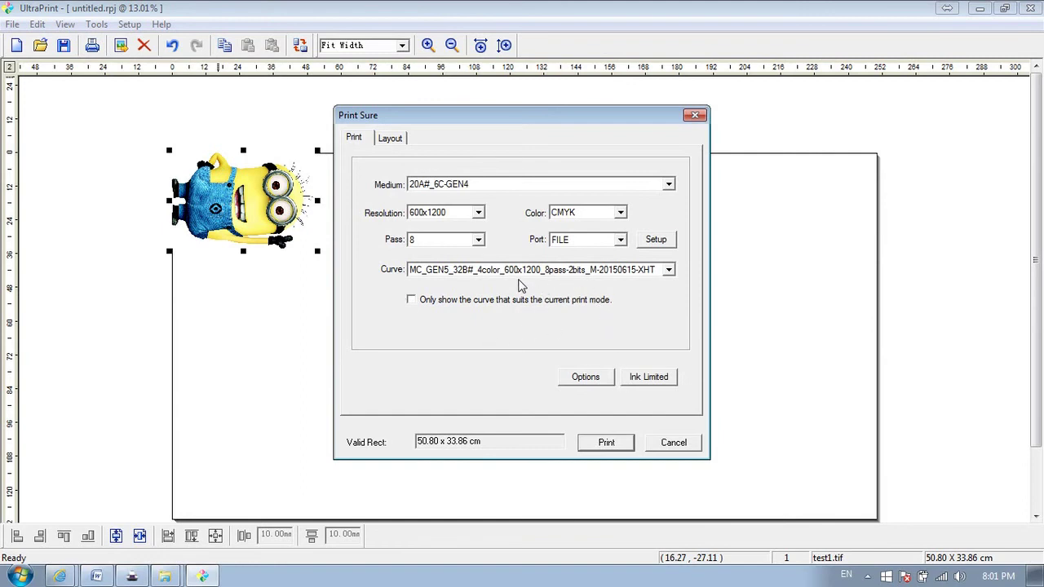
{"action": "left_click", "coordinate": [640, 380]}
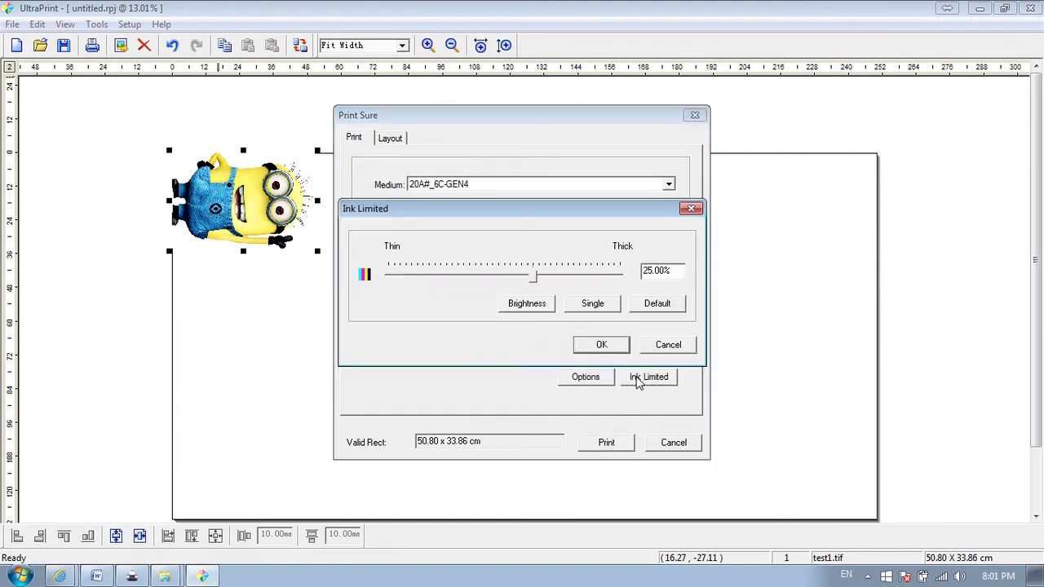
{"action": "left_click", "coordinate": [601, 344]}
{"action": "left_click", "coordinate": [606, 442]}
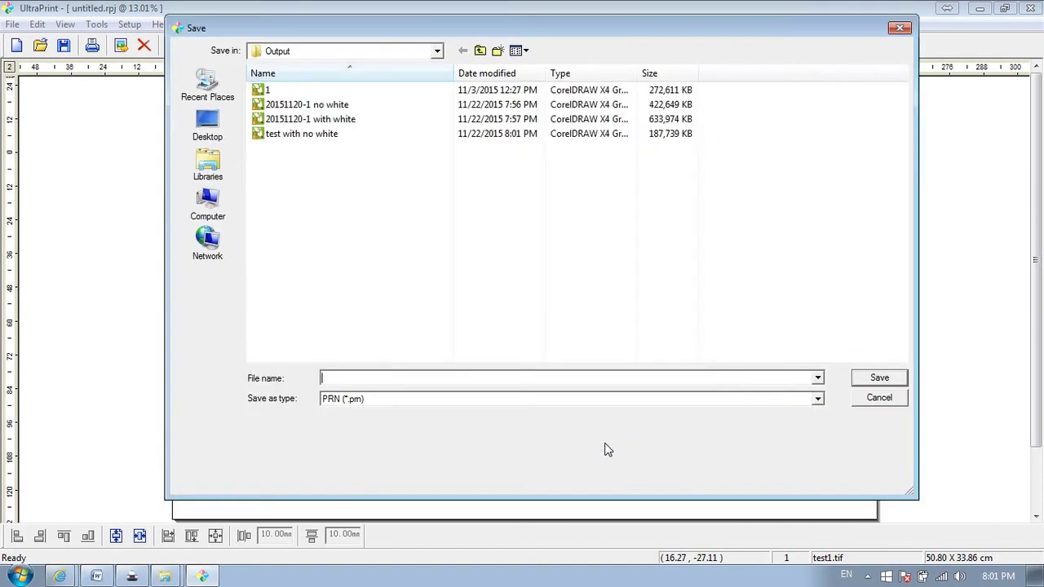
Save the Spot-white PRN file as 'test with white'
{"action": "left_click", "coordinate": [310, 138]}
{"action": "double_click", "coordinate": [357, 378]}
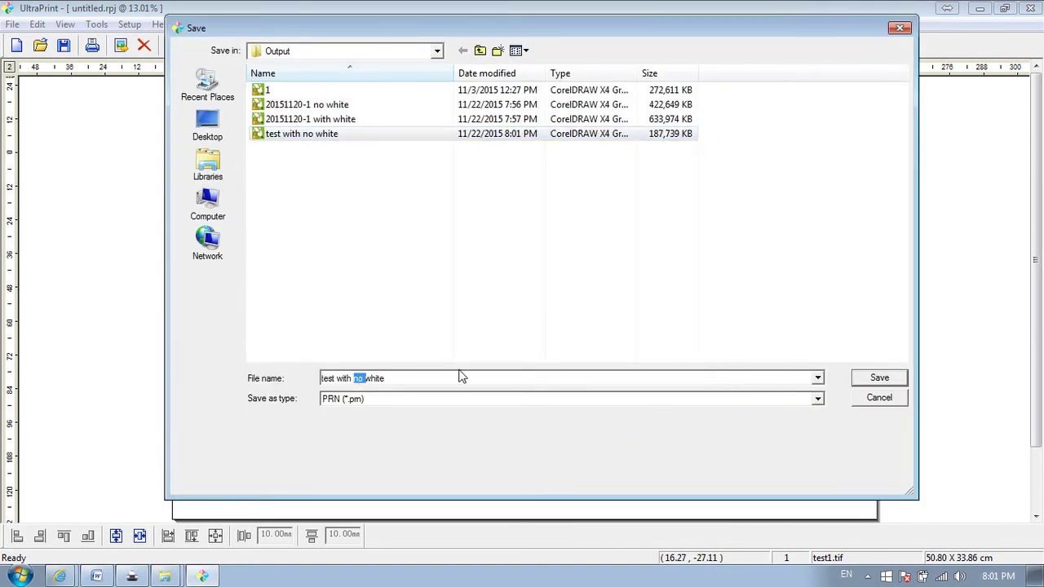
{"action": "key", "text": "BackSpace"}
{"action": "left_click", "coordinate": [868, 378]}
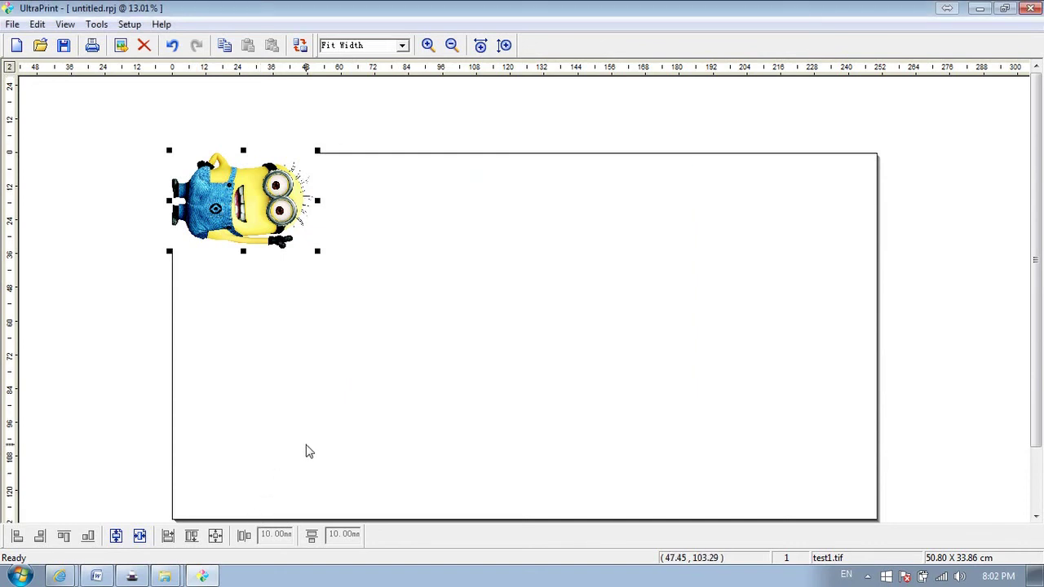
Add squirrel image 21 and peacock 6 FD, enlarging the peacock to the squirrel's height
{"action": "left_click", "coordinate": [473, 305]}
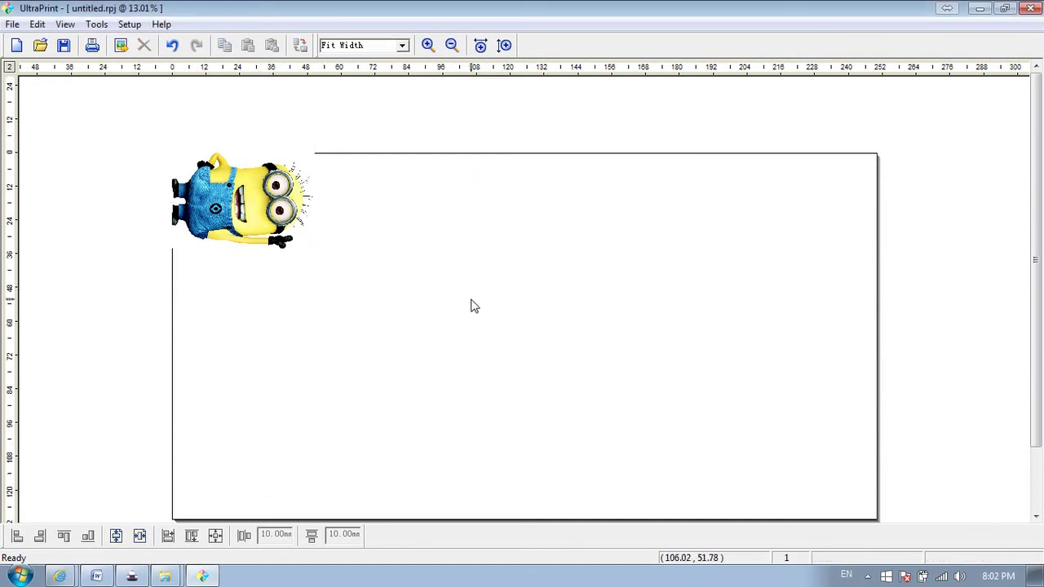
{"action": "left_click", "coordinate": [121, 45]}
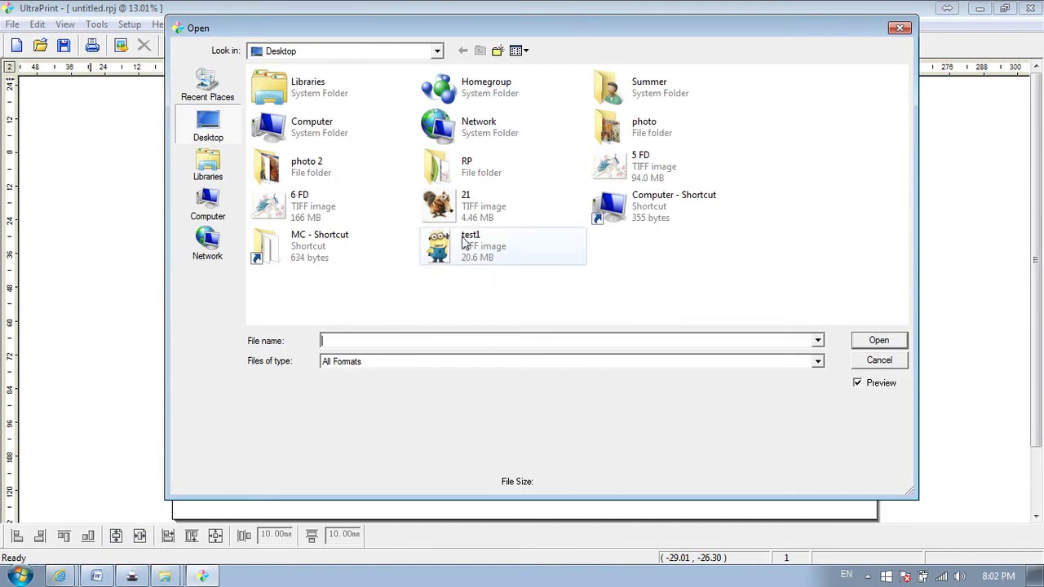
{"action": "double_click", "coordinate": [461, 205]}
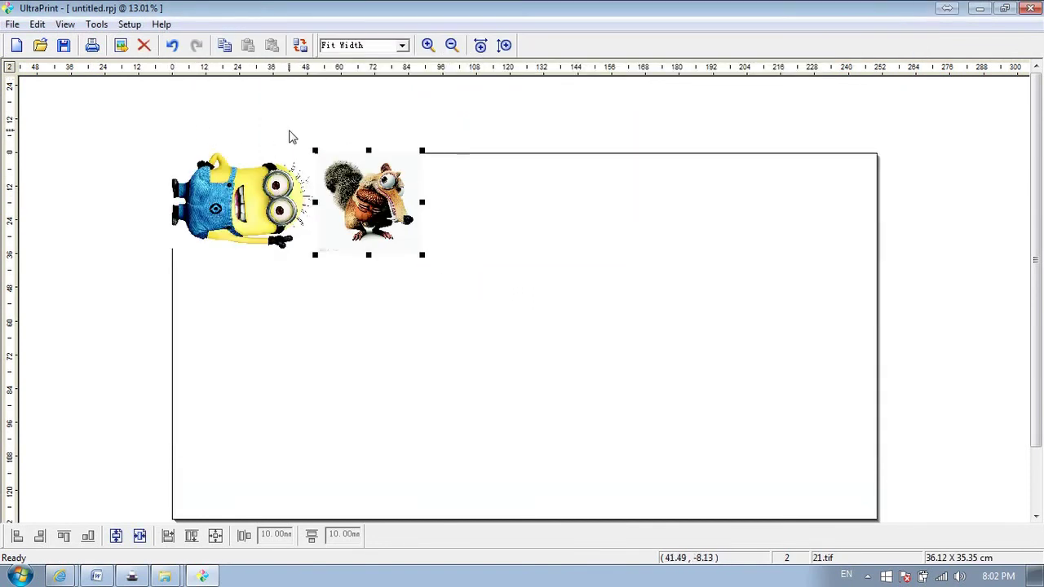
{"action": "left_click", "coordinate": [120, 45]}
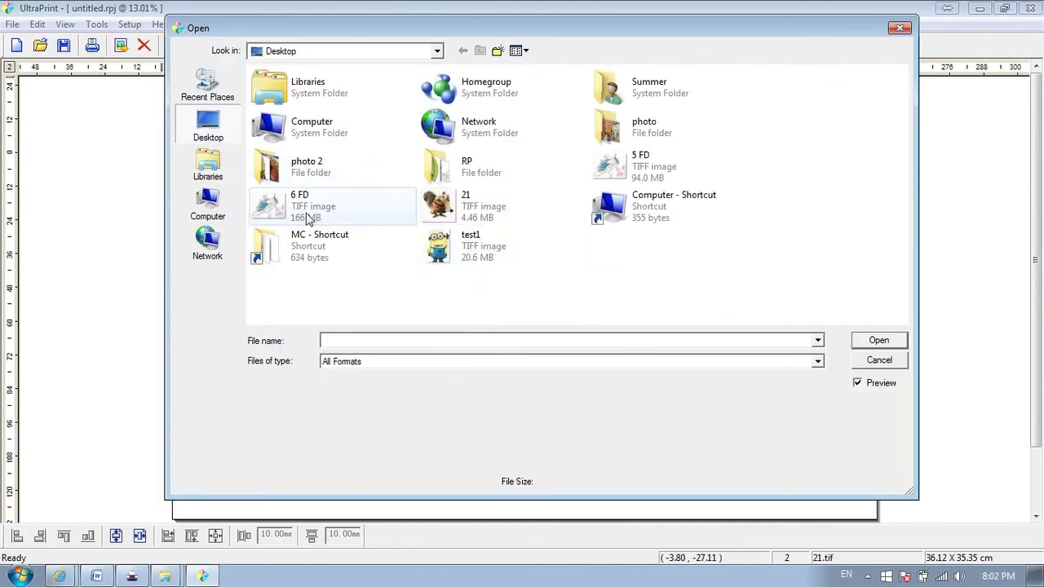
{"action": "double_click", "coordinate": [308, 216]}
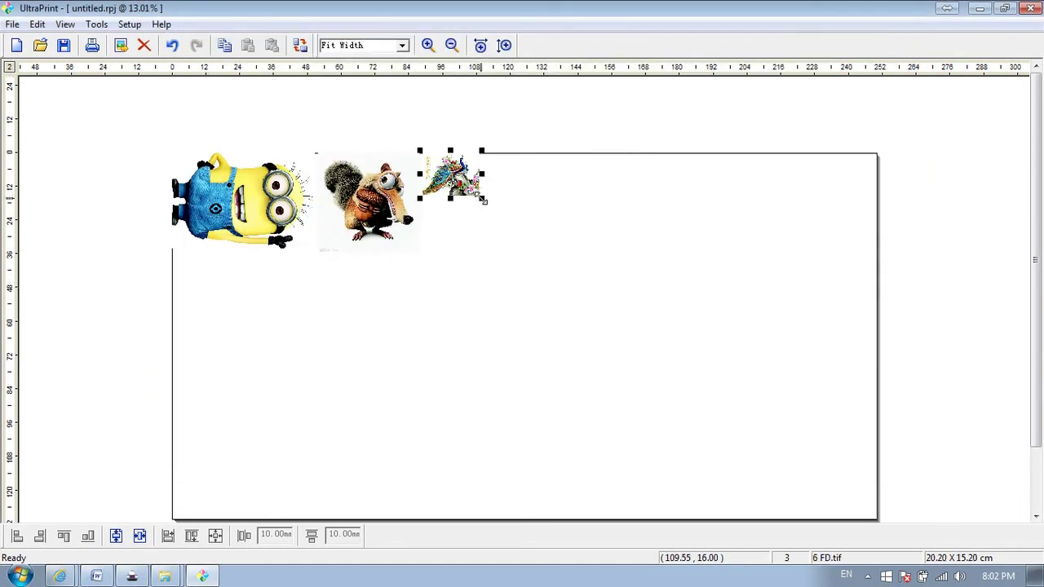
{"action": "left_click_drag", "start_coordinate": [482, 198], "coordinate": [523, 249]}
{"action": "left_click", "coordinate": [577, 300]}
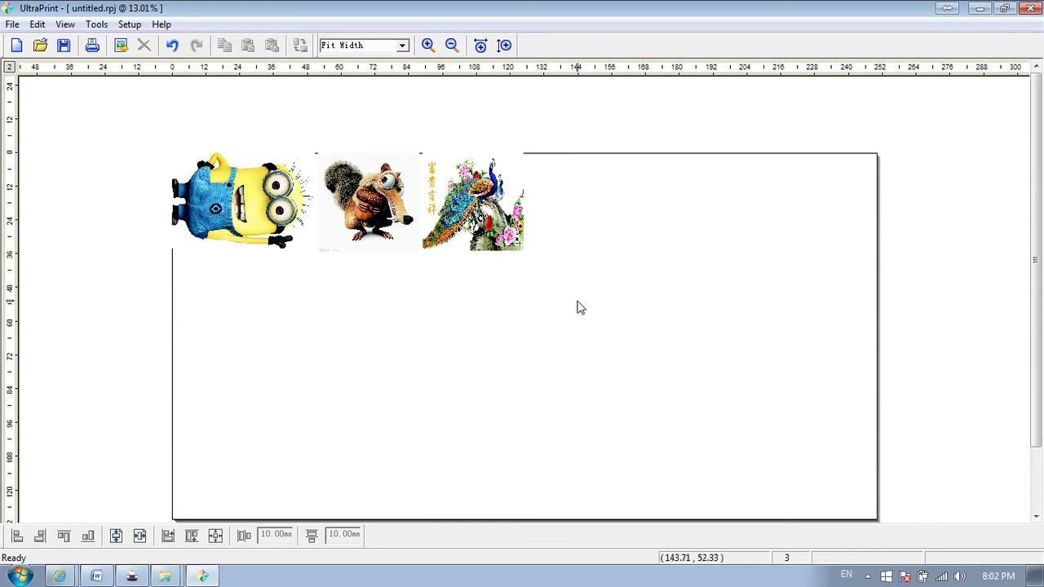